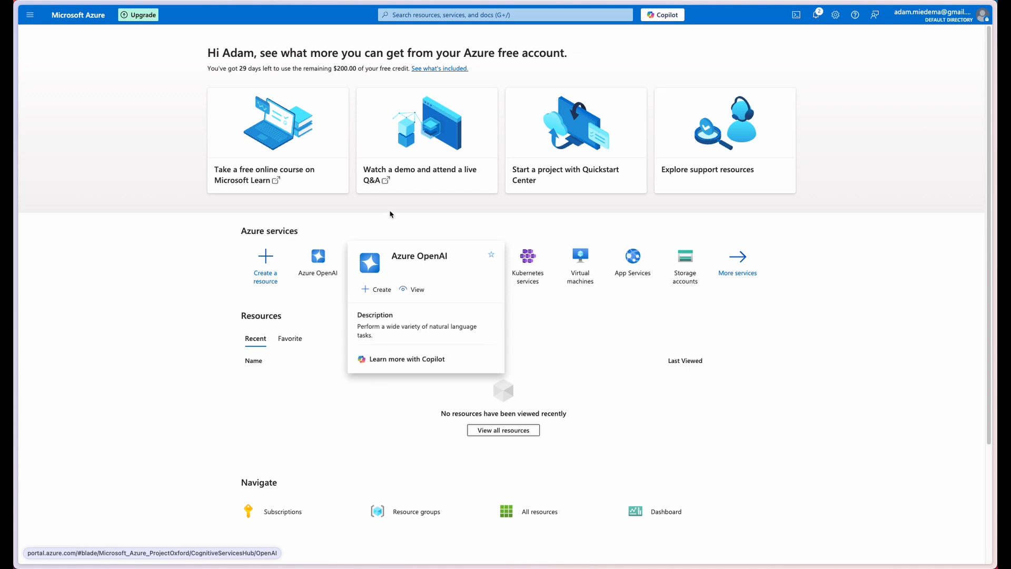
Search the Azure portal for "openai" and open the Azure OpenAI service
click(438, 15)
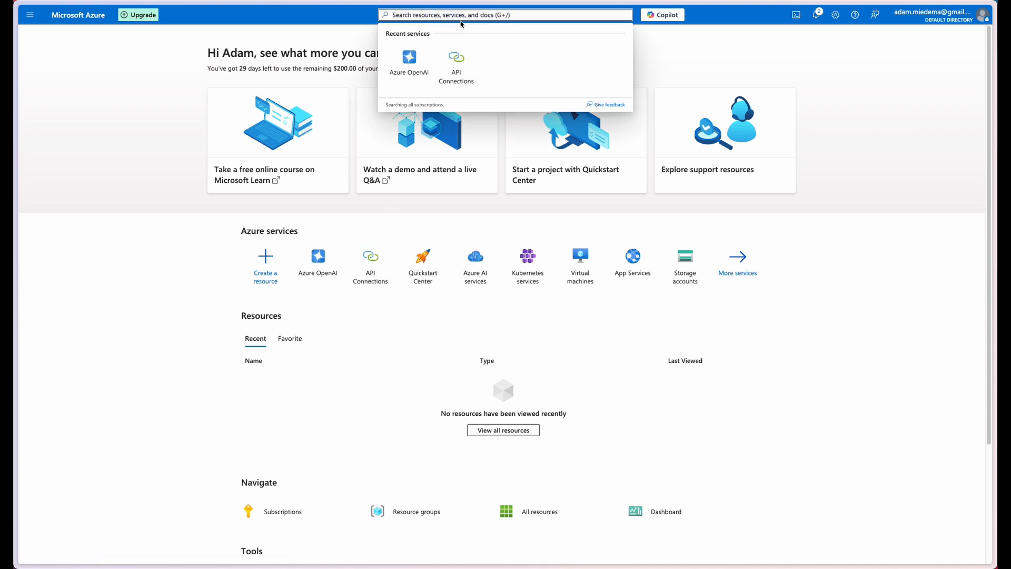
text(ope)
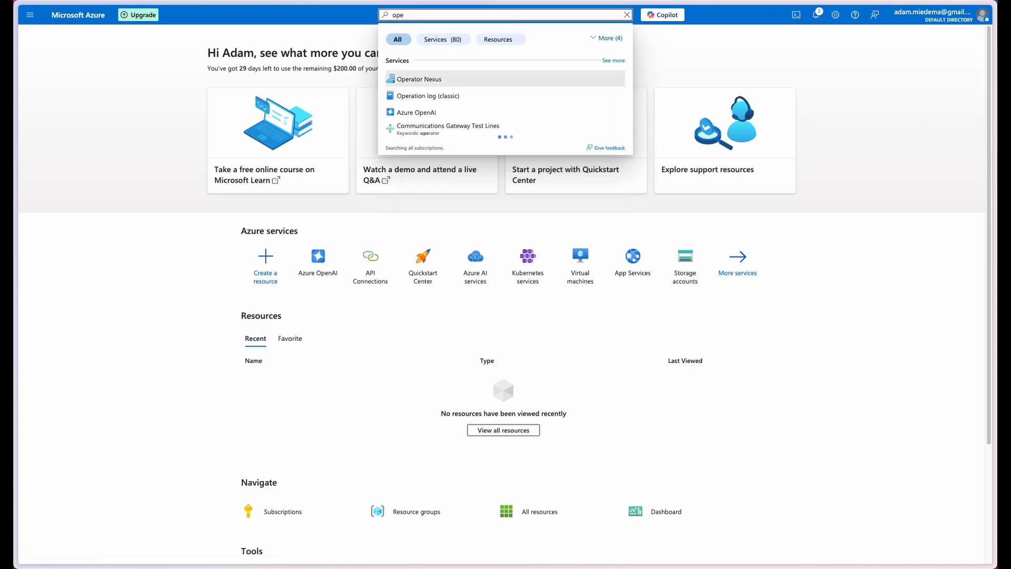
text(nai)
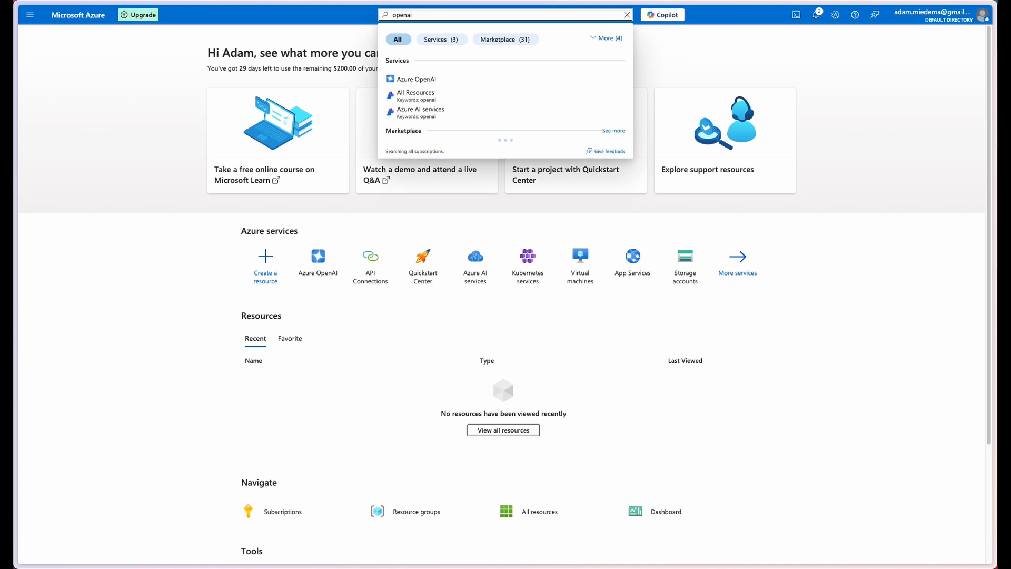
click(416, 83)
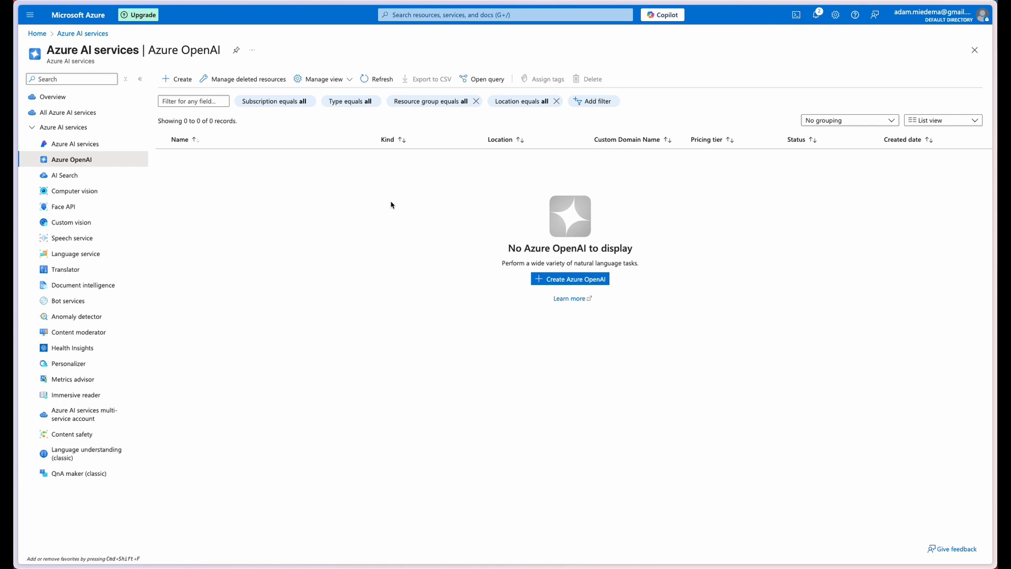
Create Azure OpenAI resource msty-test2 in resource group msty-test2, region East US 2, pricing tier Standard S0, with access from all networks, and open it
click(564, 279)
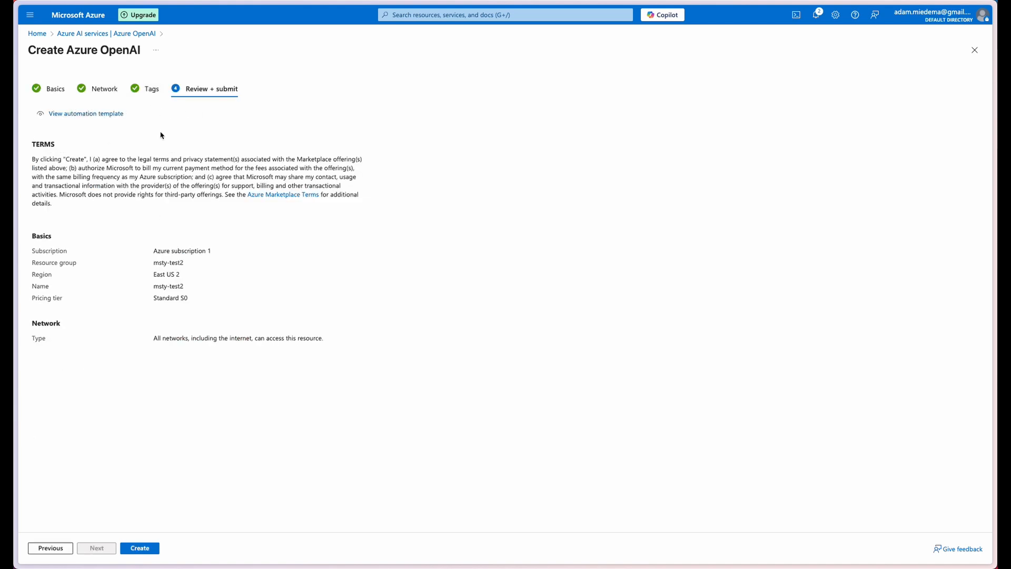
click(153, 549)
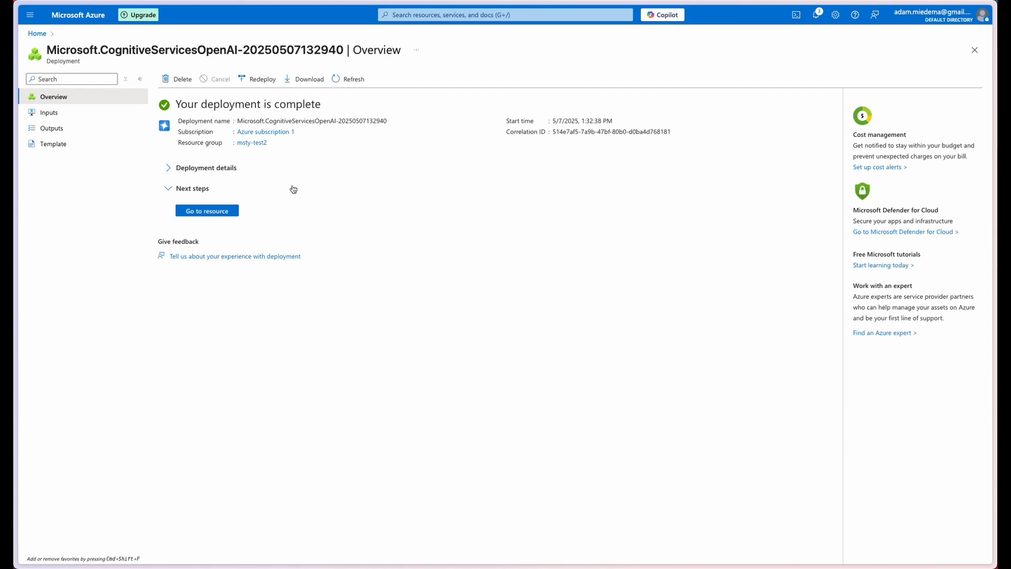
click(225, 212)
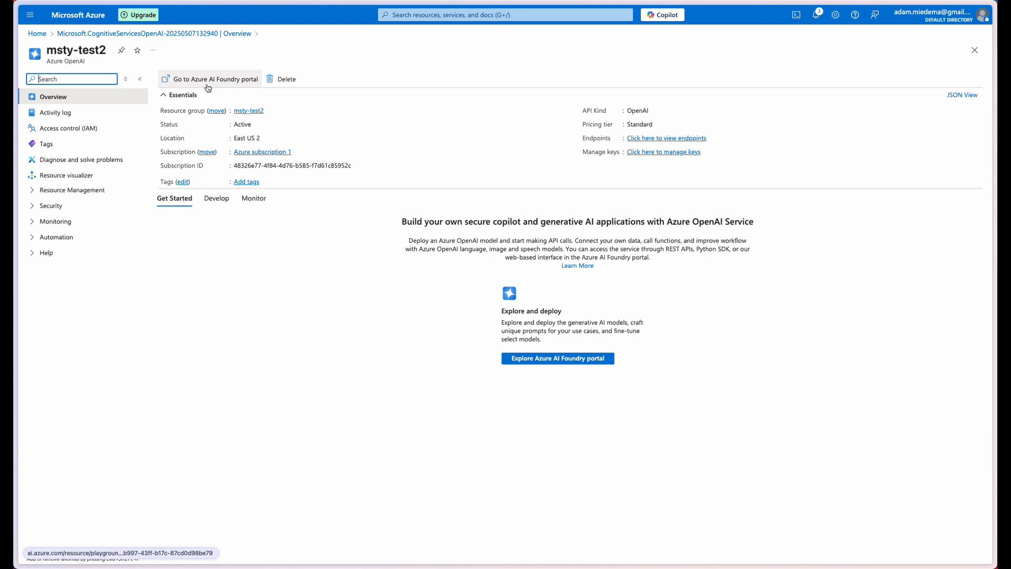
In the Azure AI Foundry portal, deploy the gpt-4o-mini chat completion model as gpt-4o-mini with deployment type Global Standard
click(240, 84)
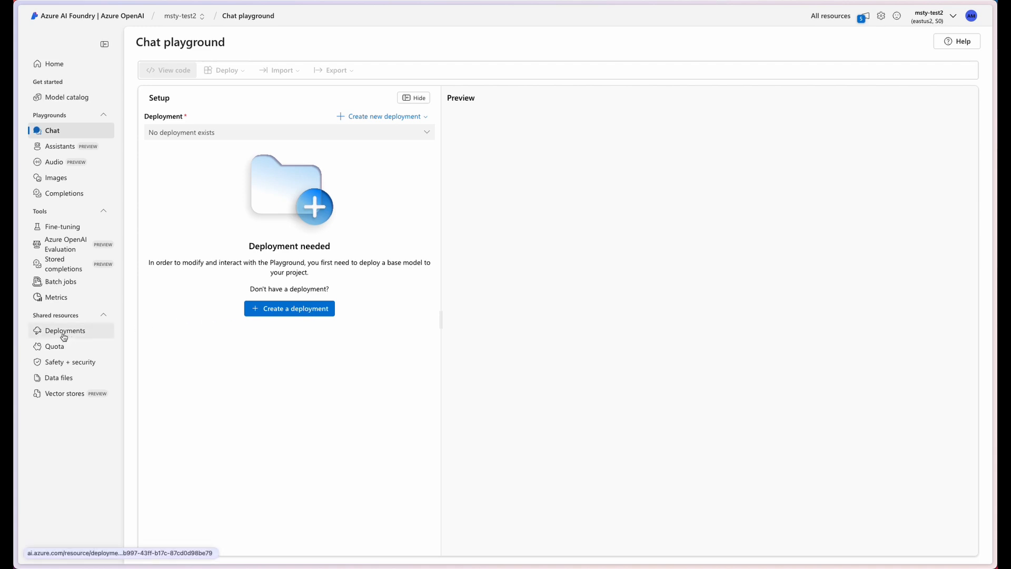
click(284, 318)
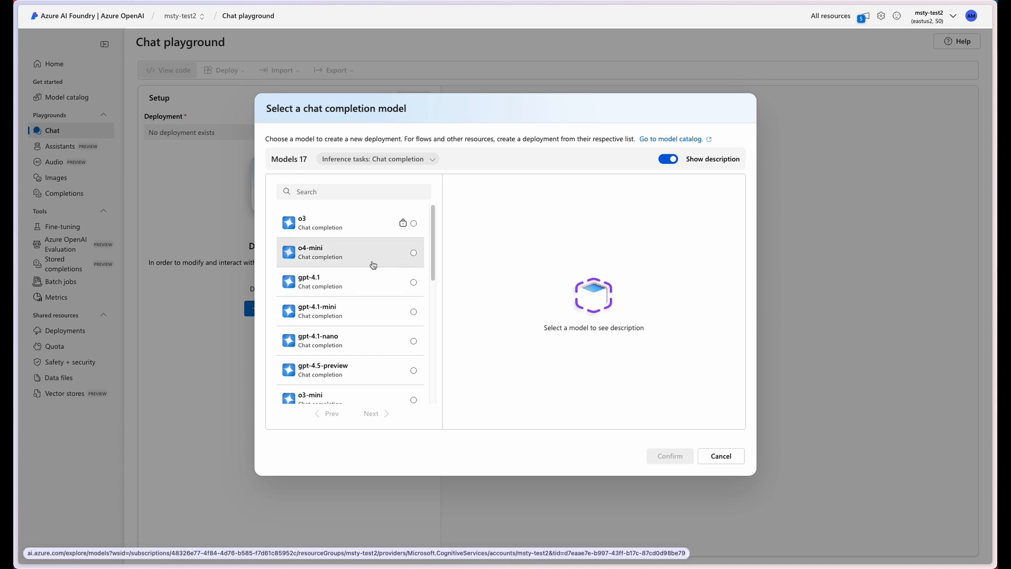
scroll(371, 263, down, 2)
scroll(372, 265, down, 1)
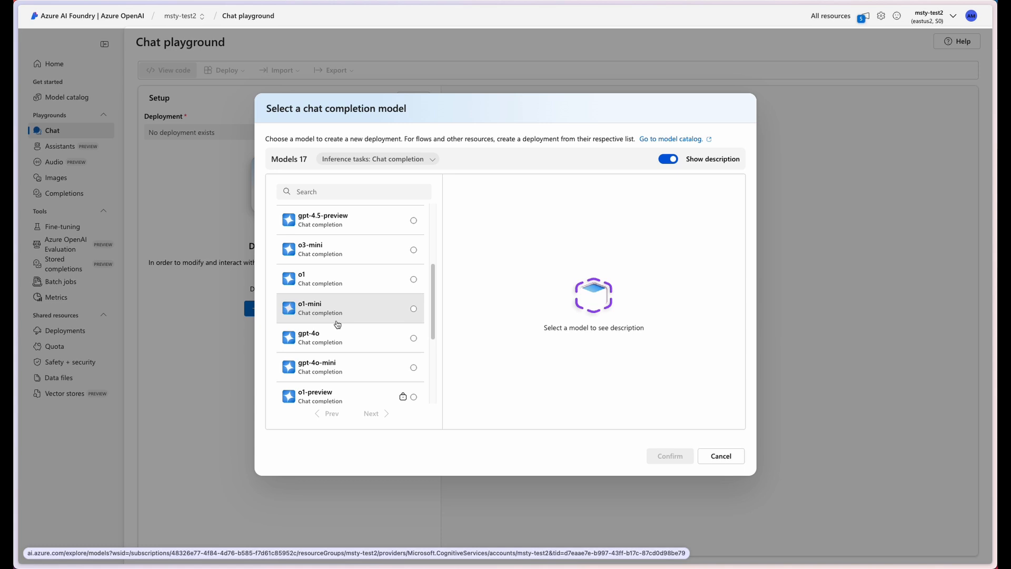
click(407, 361)
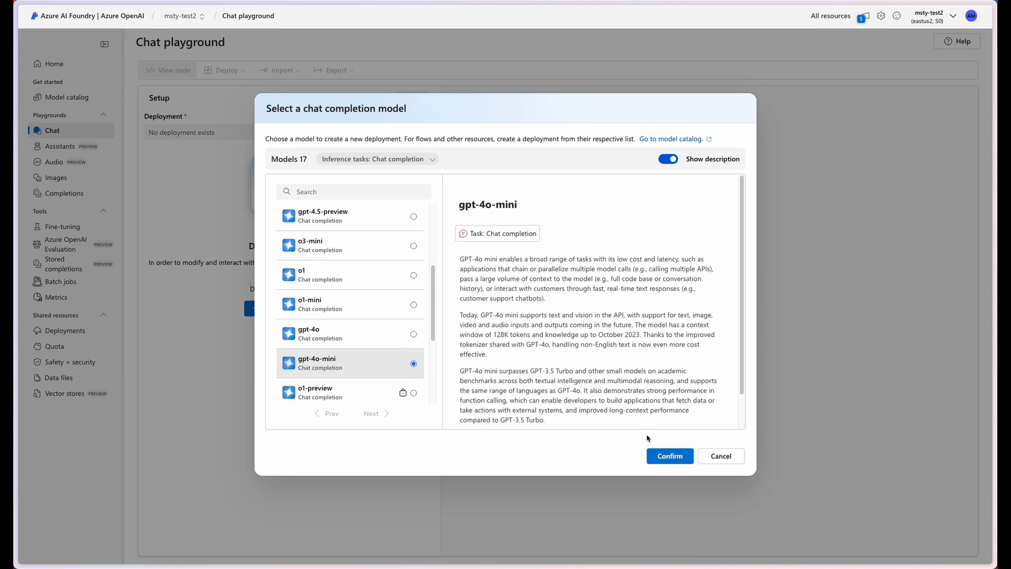
click(680, 462)
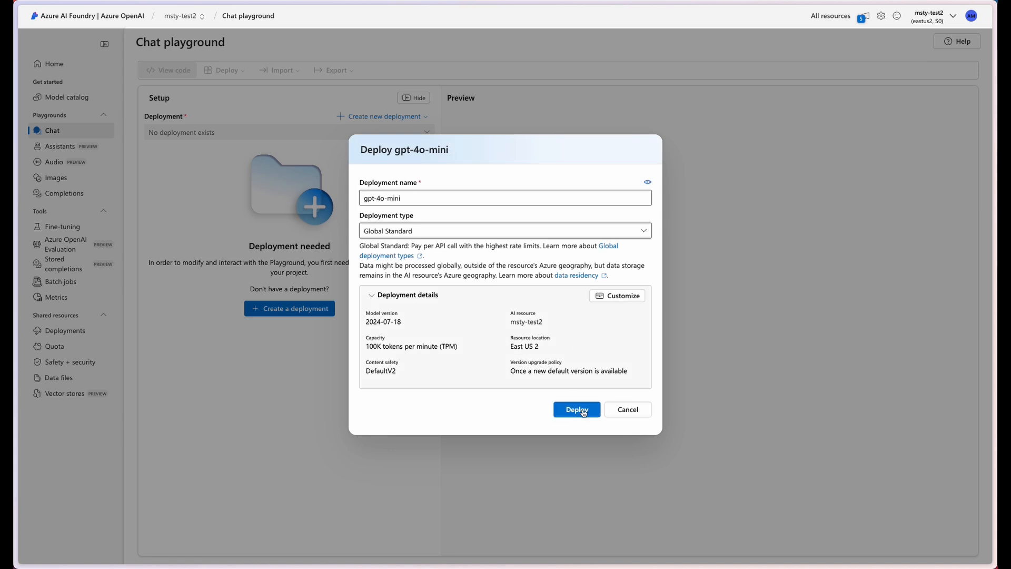
click(584, 413)
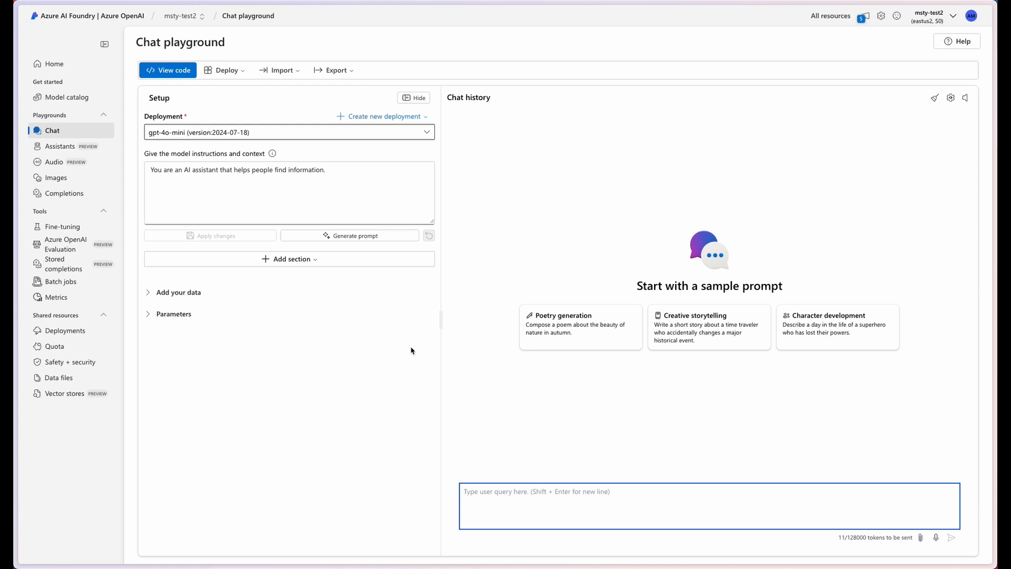
Open the gpt-4o-mini deployment's details and copy the API version 2024-12-01-preview from the authentication code sample
click(76, 333)
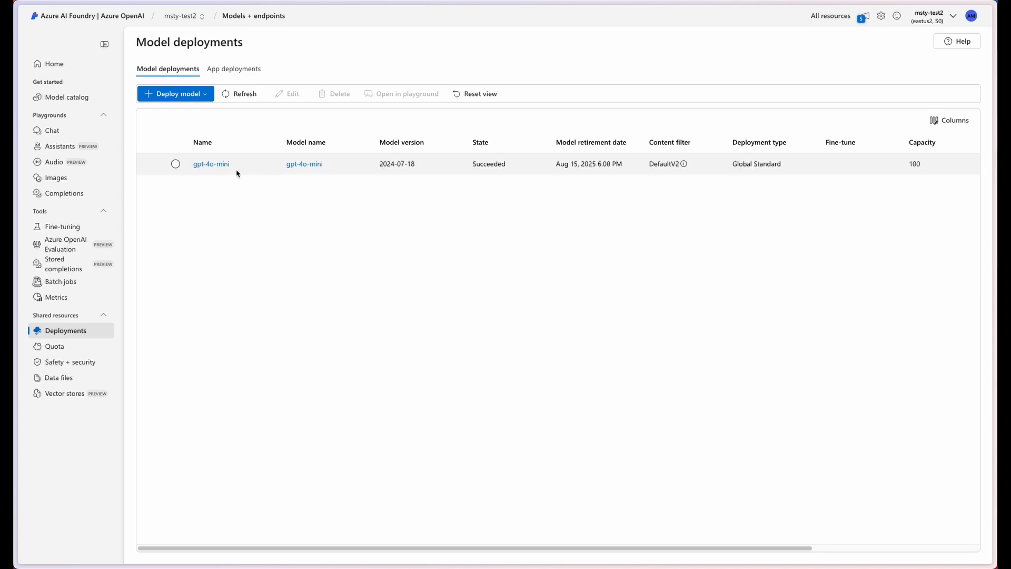
click(209, 168)
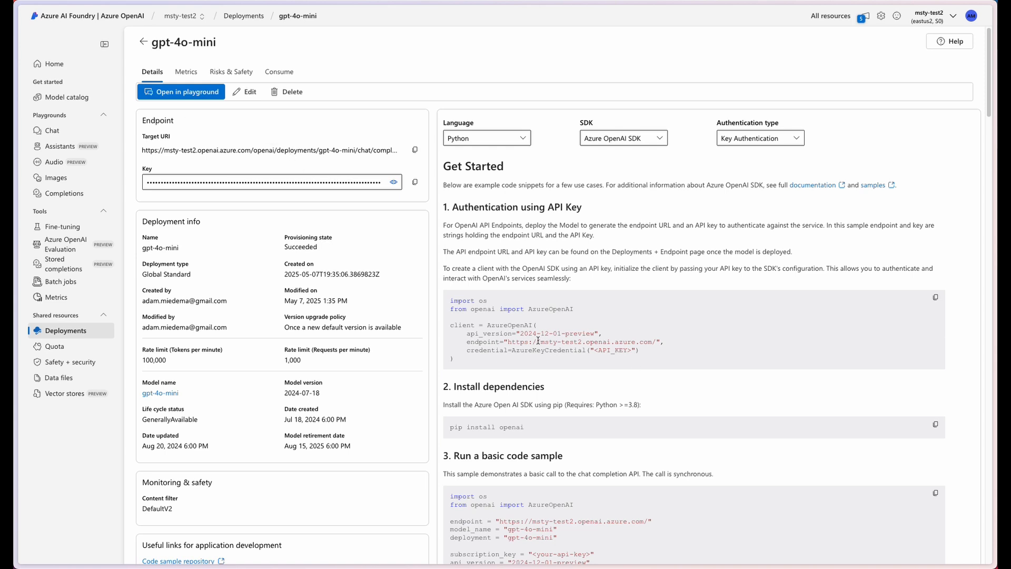
drag(508, 343, 656, 343)
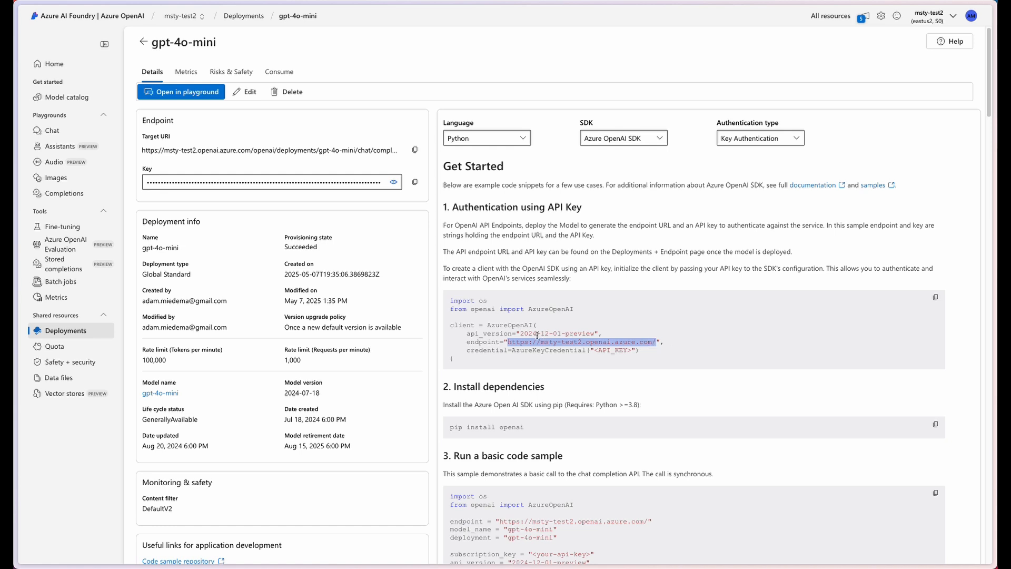
drag(521, 334, 595, 334)
key(ctrl+c)
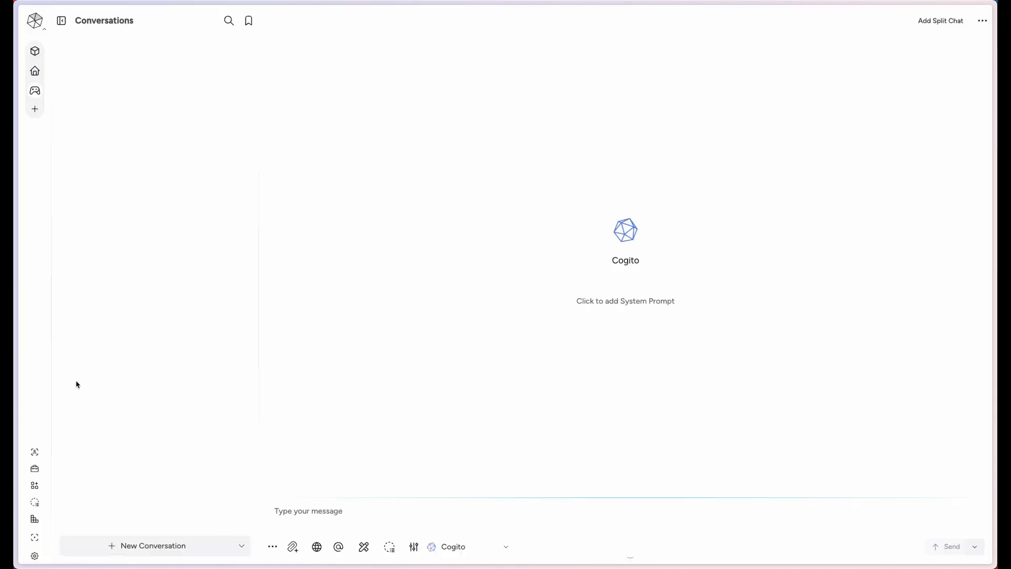
Switch to Msty and start a new language models provider in the Model Hub with Azure OpenAI as the provider
click(33, 485)
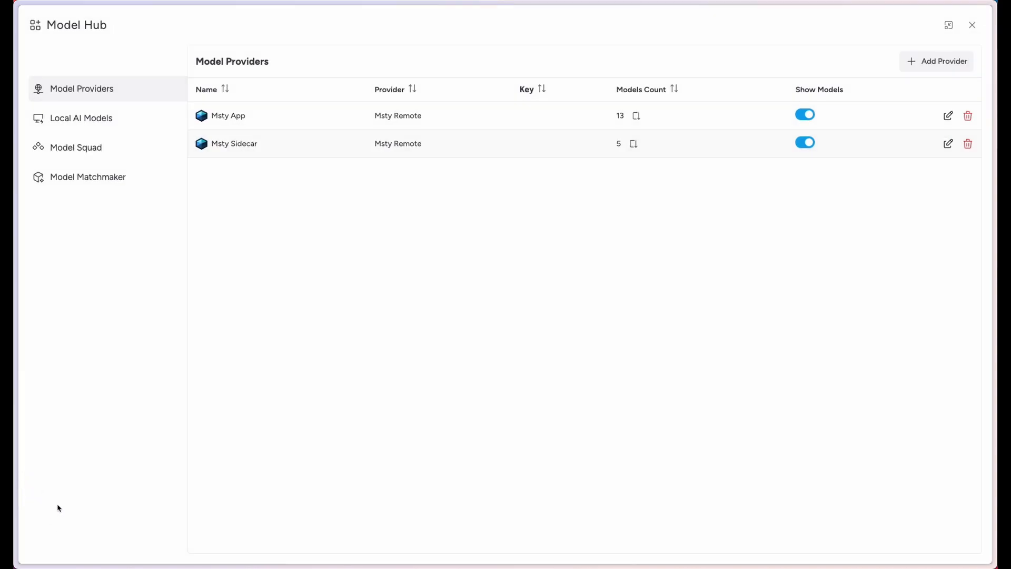
click(940, 61)
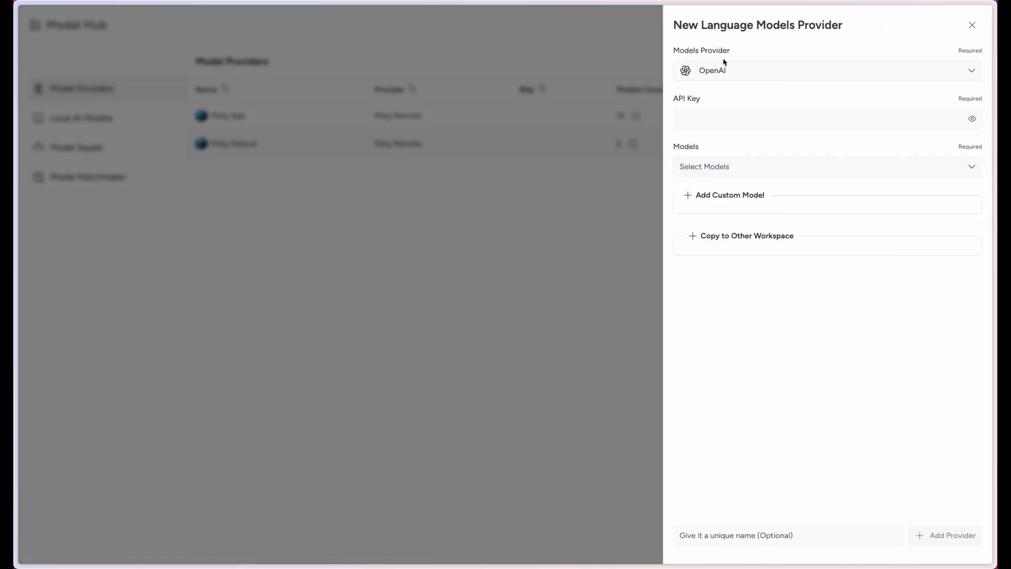
click(724, 67)
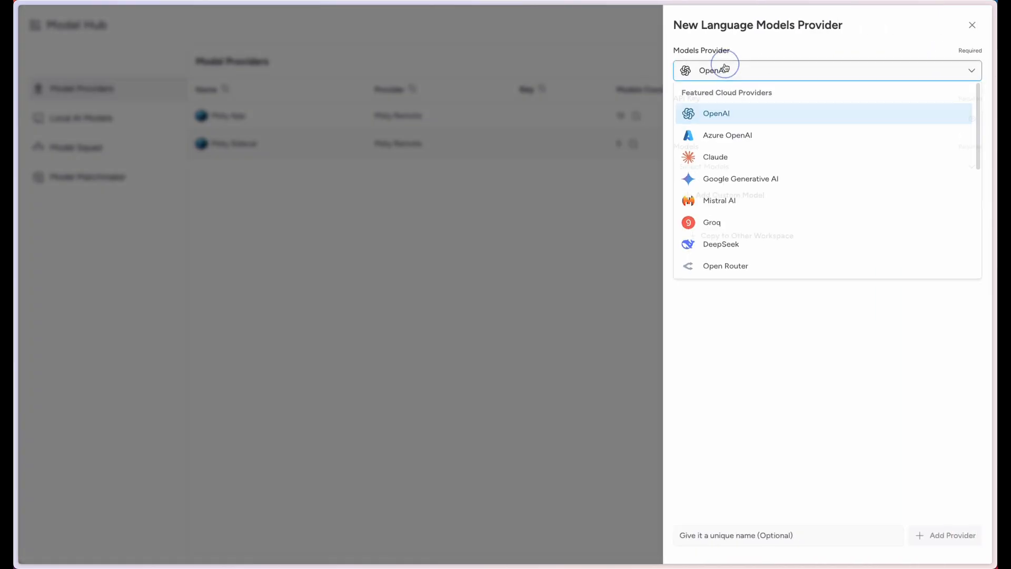
click(724, 138)
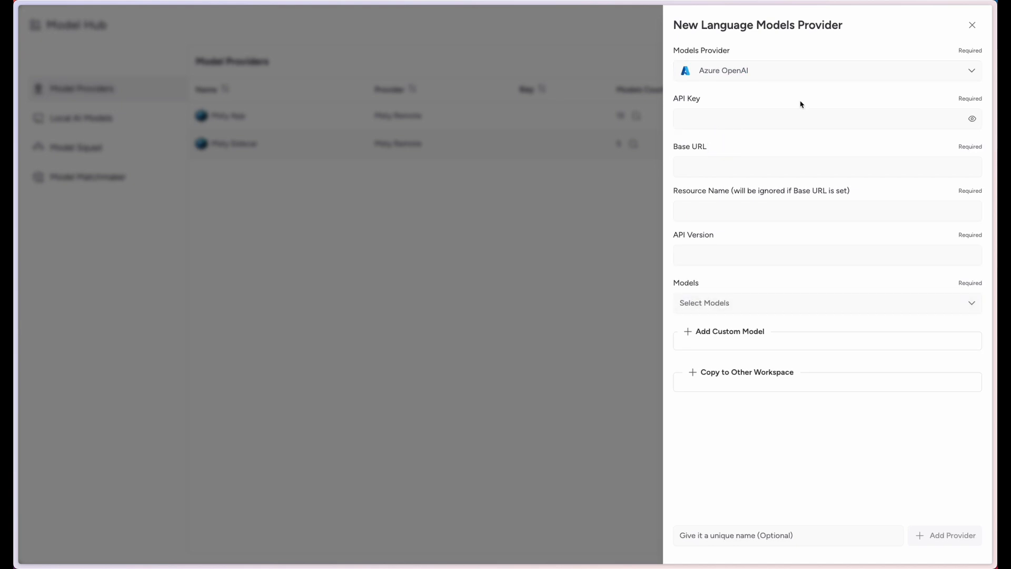
Paste the API key, set the resource name to msty-test2 and the API version to 2024-12-01-preview, leaving the base URL empty
click(800, 118)
key(ctrl+v)
click(816, 164)
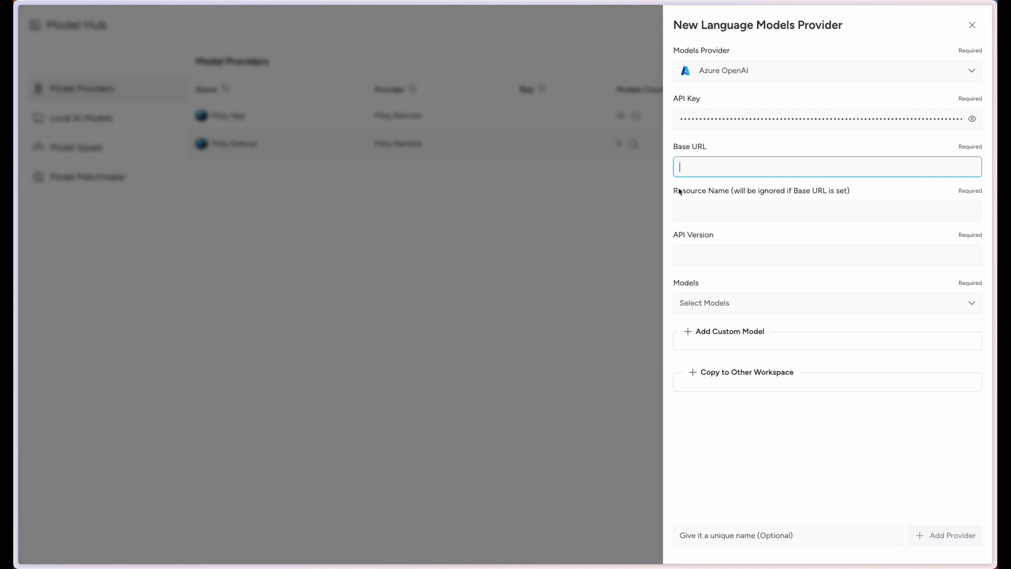
click(715, 210)
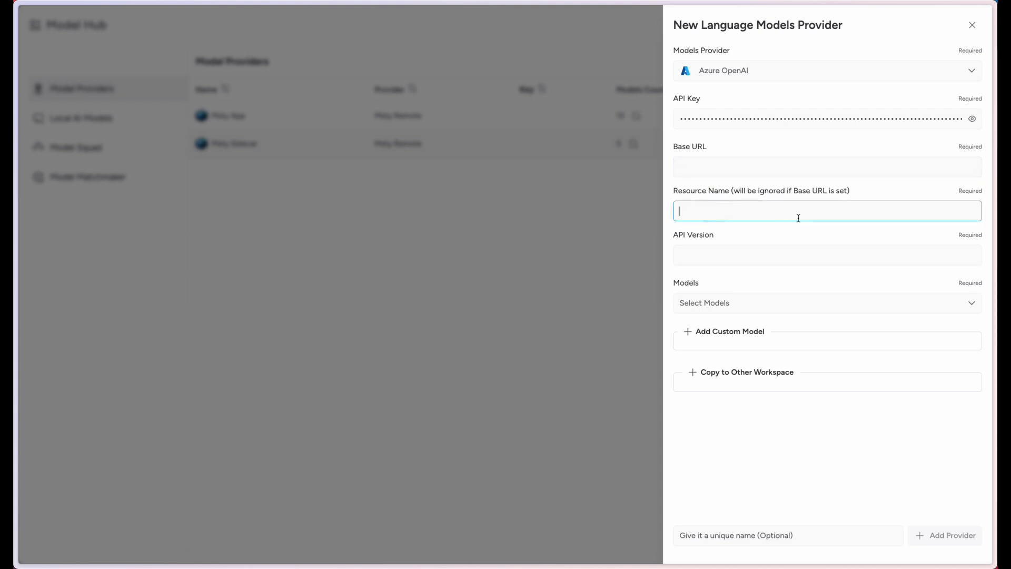
text(msty-test2)
click(721, 253)
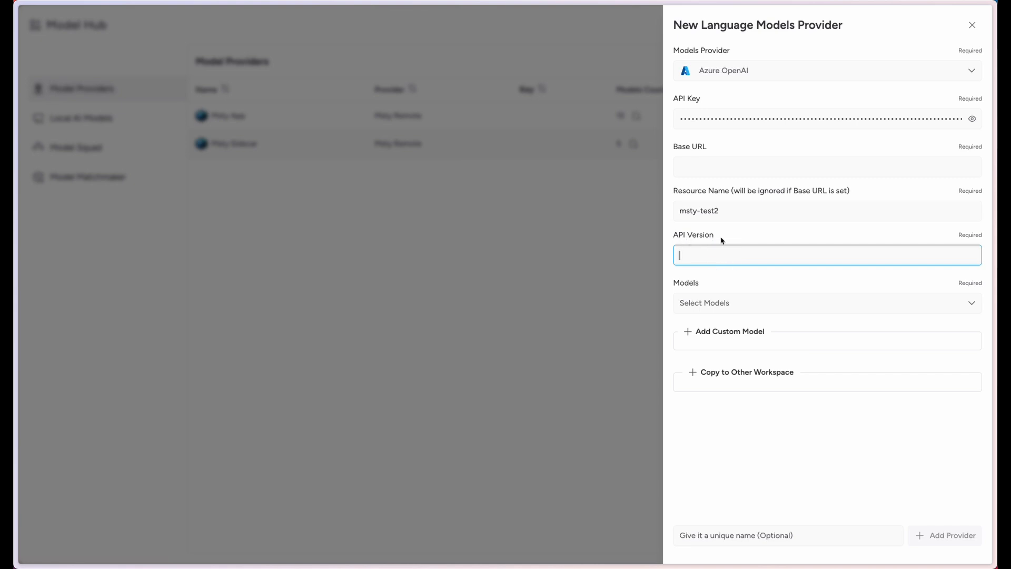
key(ctrl+v)
Select the GPT-4o Mini model for the Azure OpenAI provider, add the provider and close the Model Hub
click(727, 303)
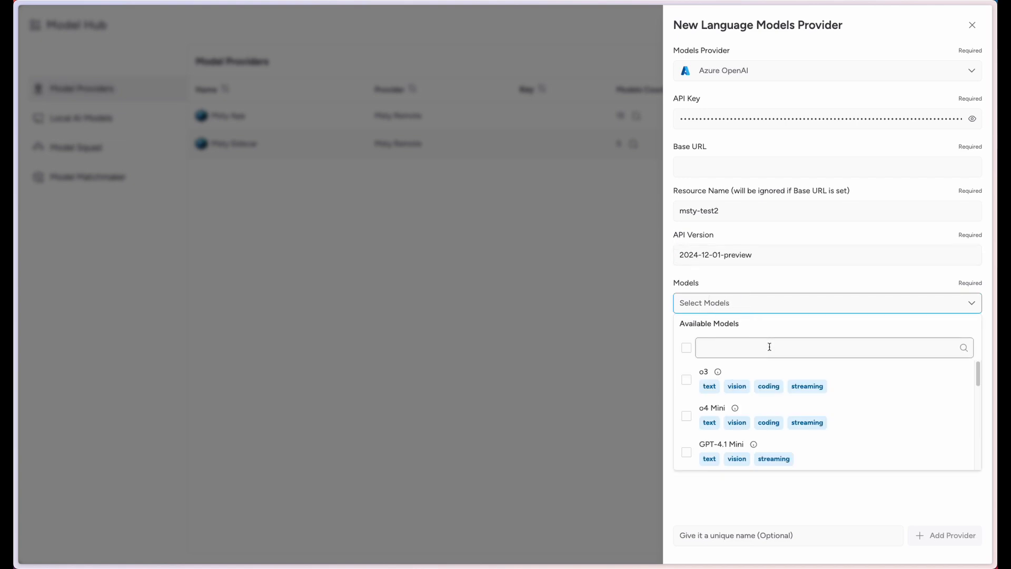
click(769, 347)
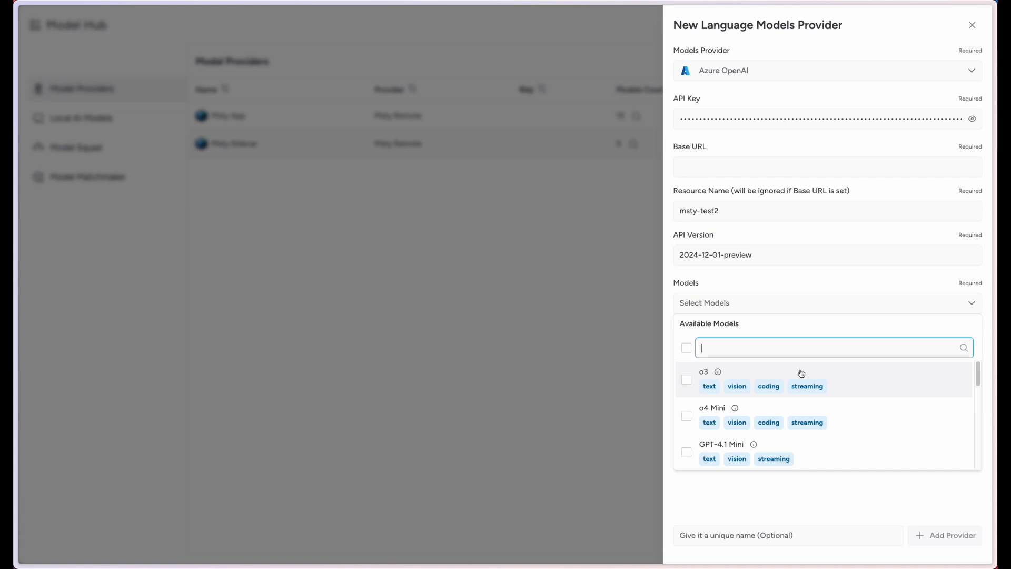
text(min)
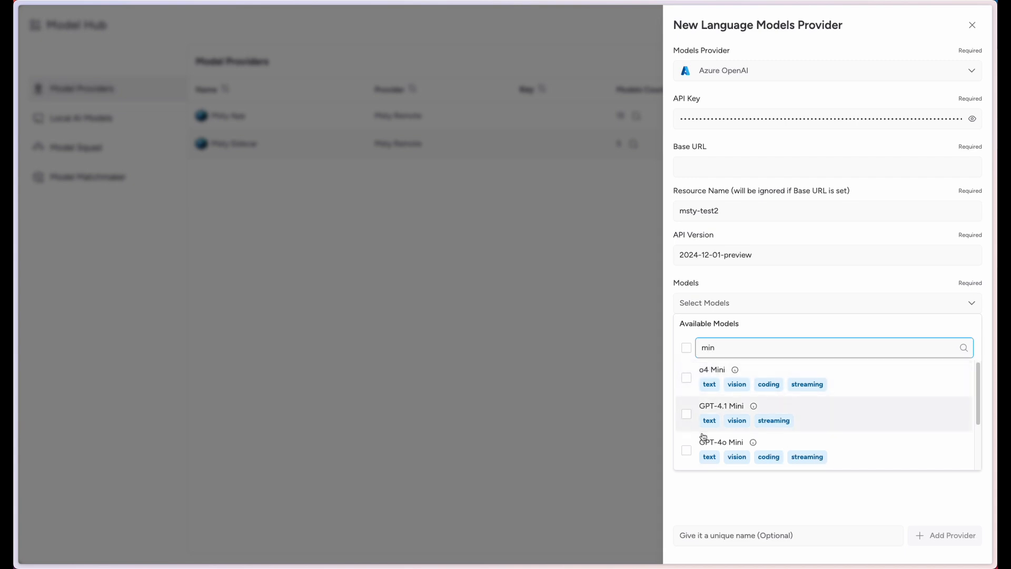
click(689, 451)
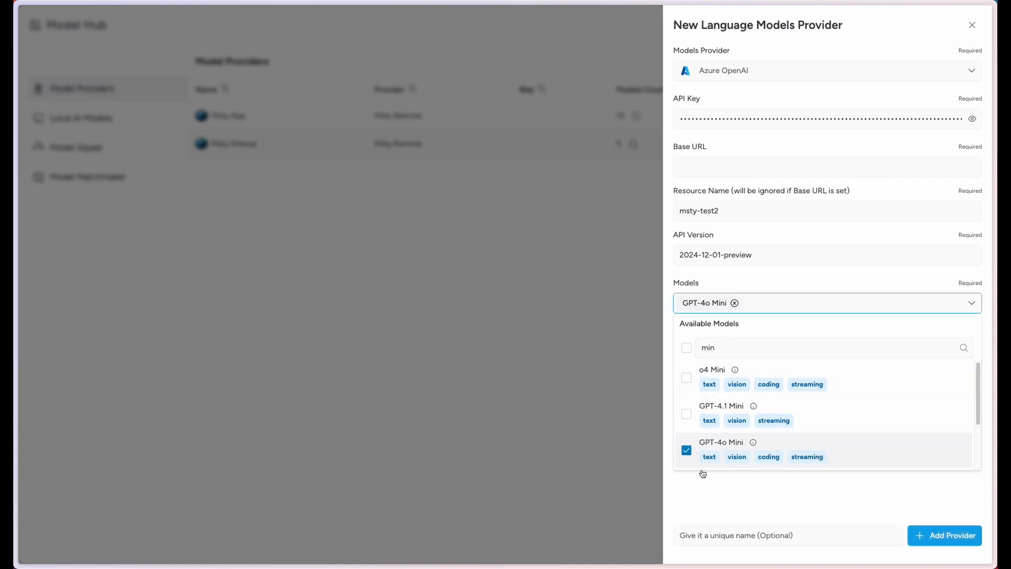
click(829, 494)
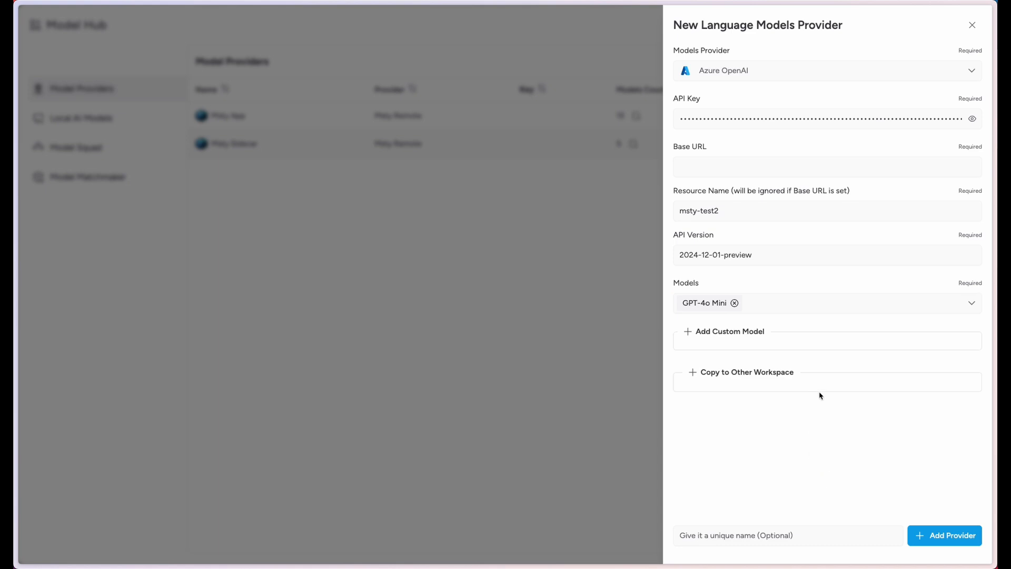
click(935, 541)
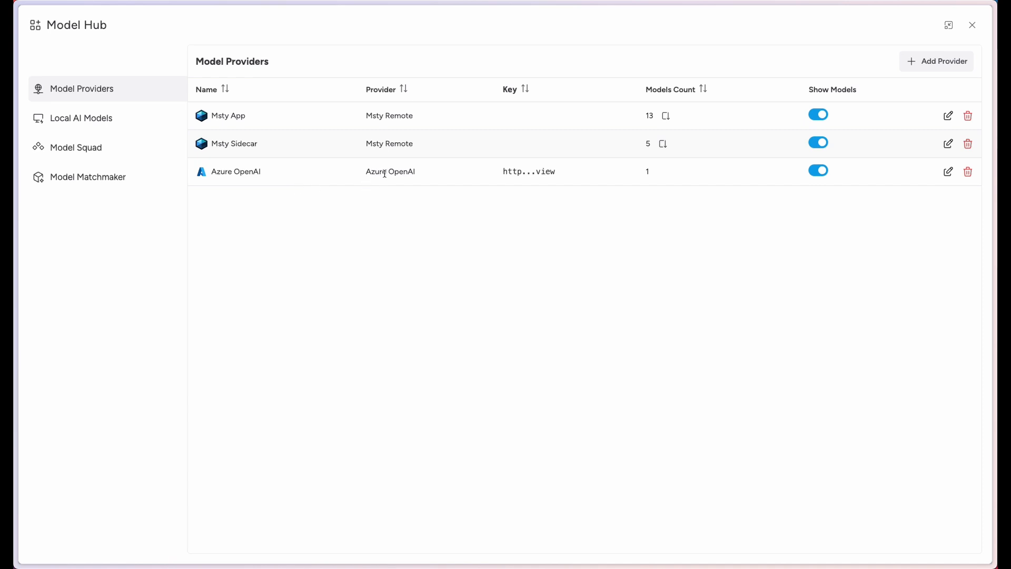
key(Escape)
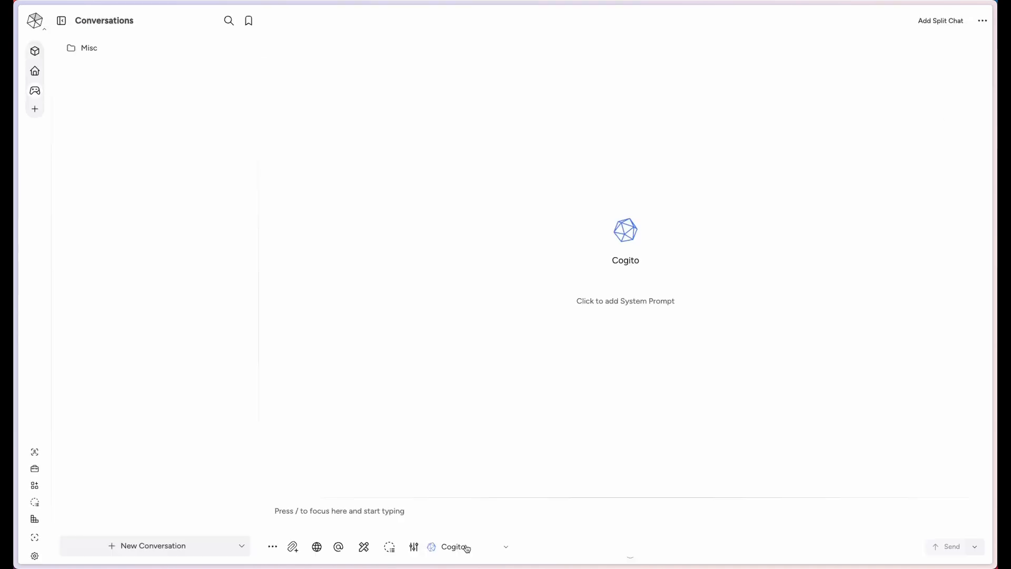
Choose GPT-4o Mini from Azure OpenAI as the chat model and send it the message "howdy!"
click(461, 547)
scroll(456, 455, down, 5)
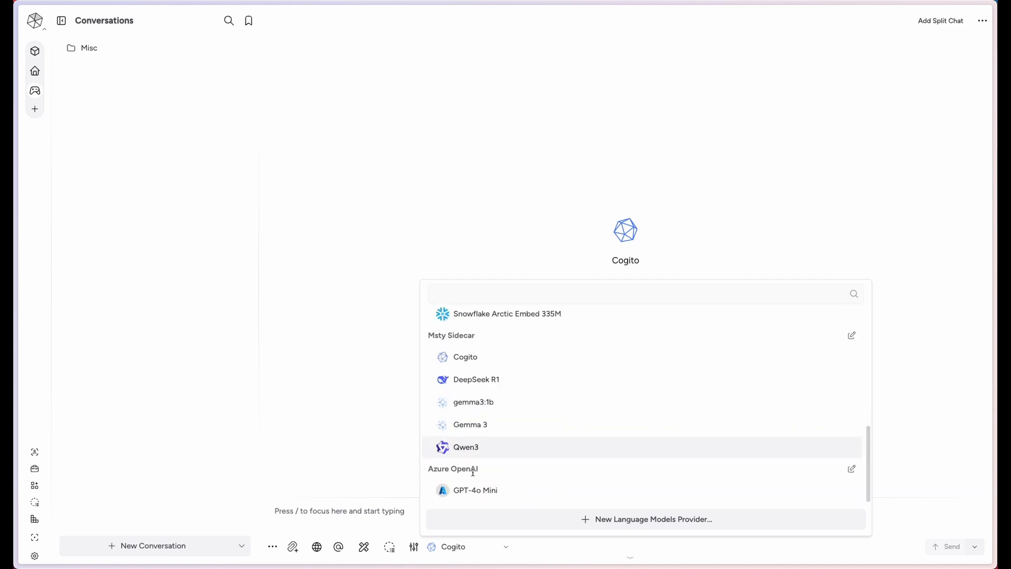
click(458, 494)
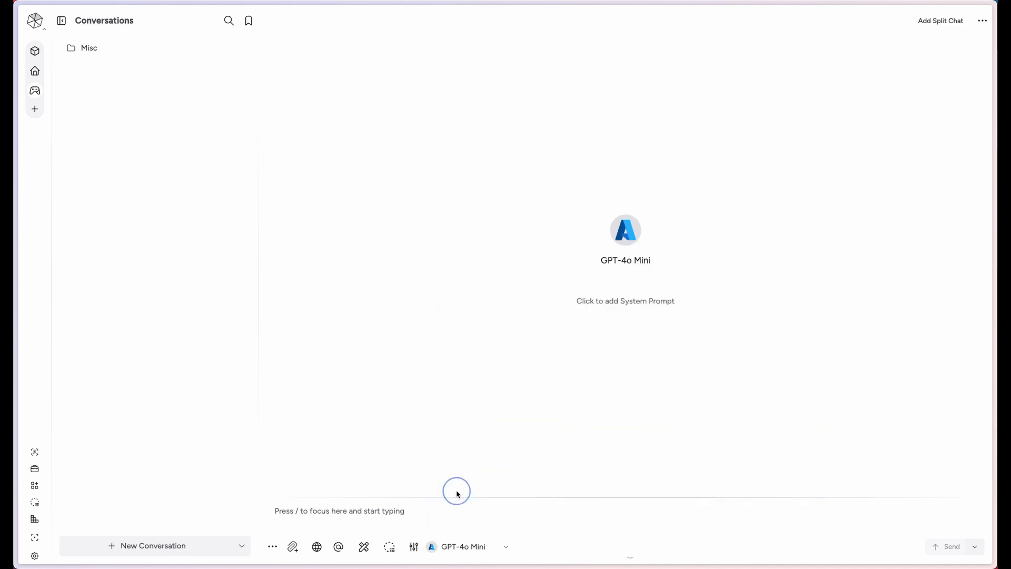
click(463, 514)
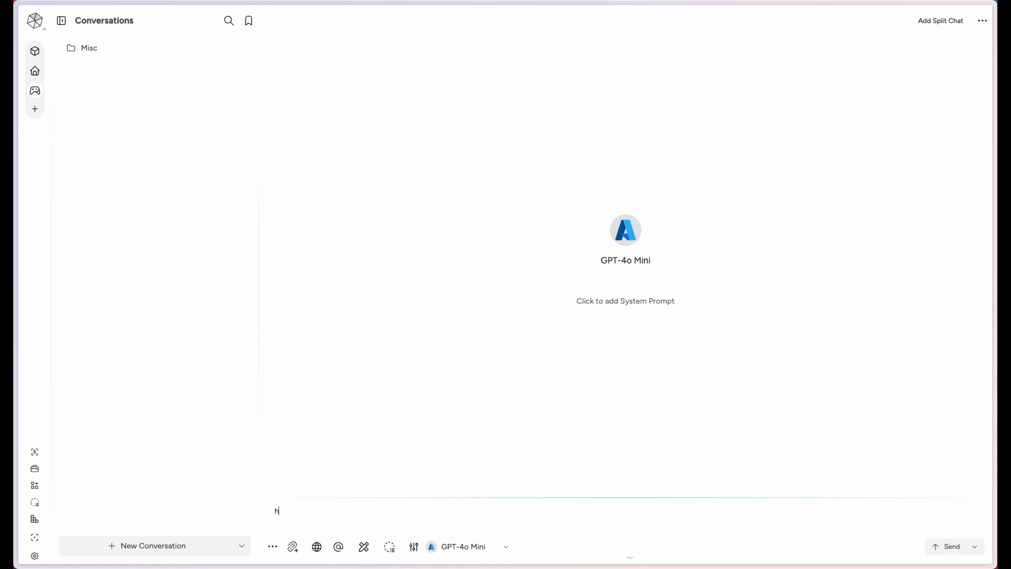
text(howdy!)
key(Return)
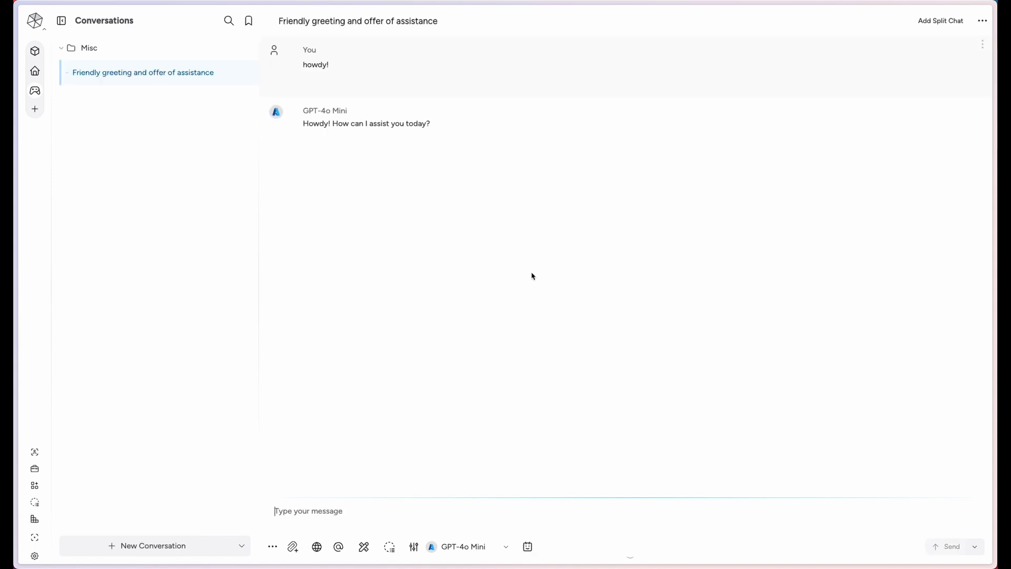